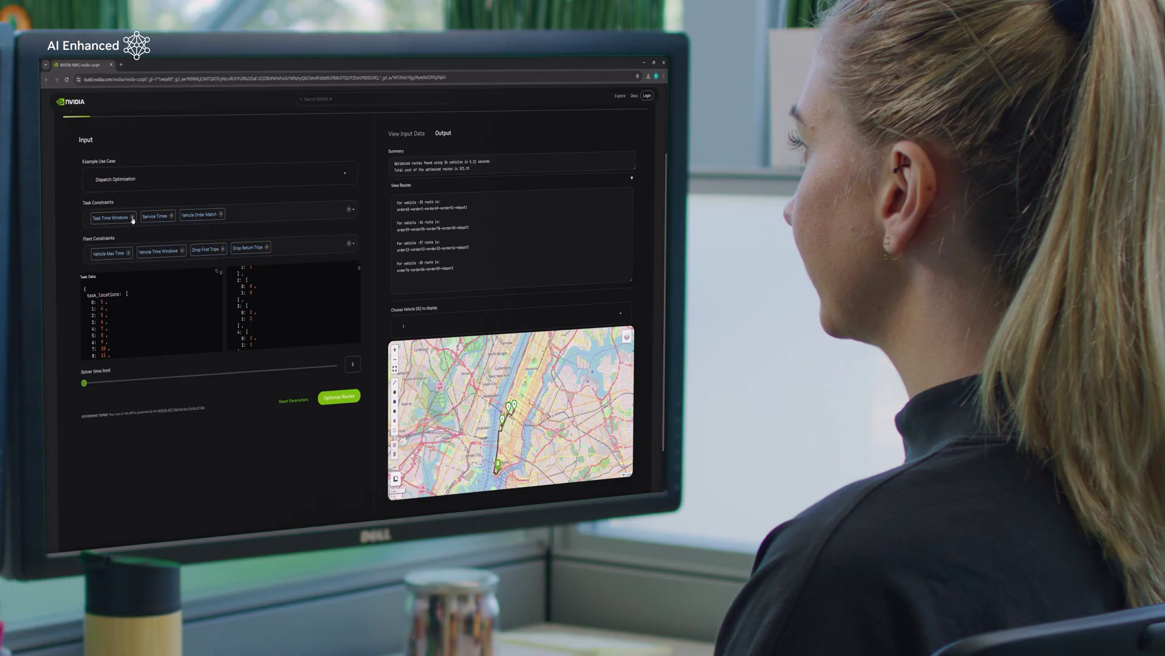
- Remove the Task Time Windows and Drop First Trips constraints and view the route over lower Manhattan
left_click(133, 219)
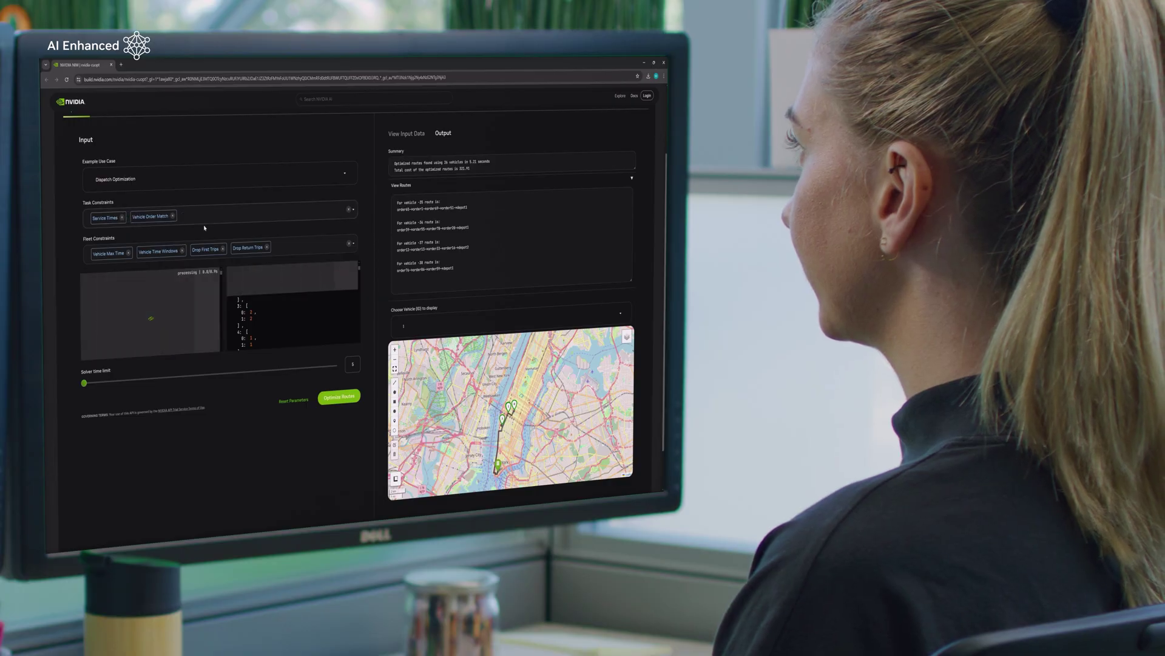
left_click(222, 249)
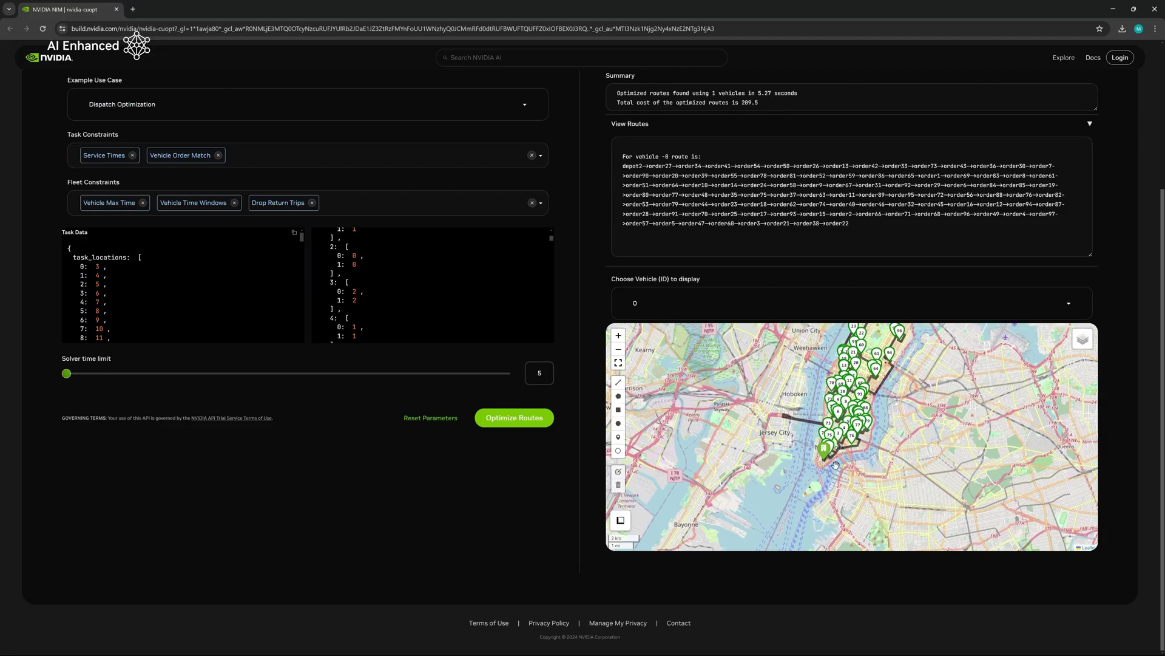
scroll(836, 464, "up", 2)
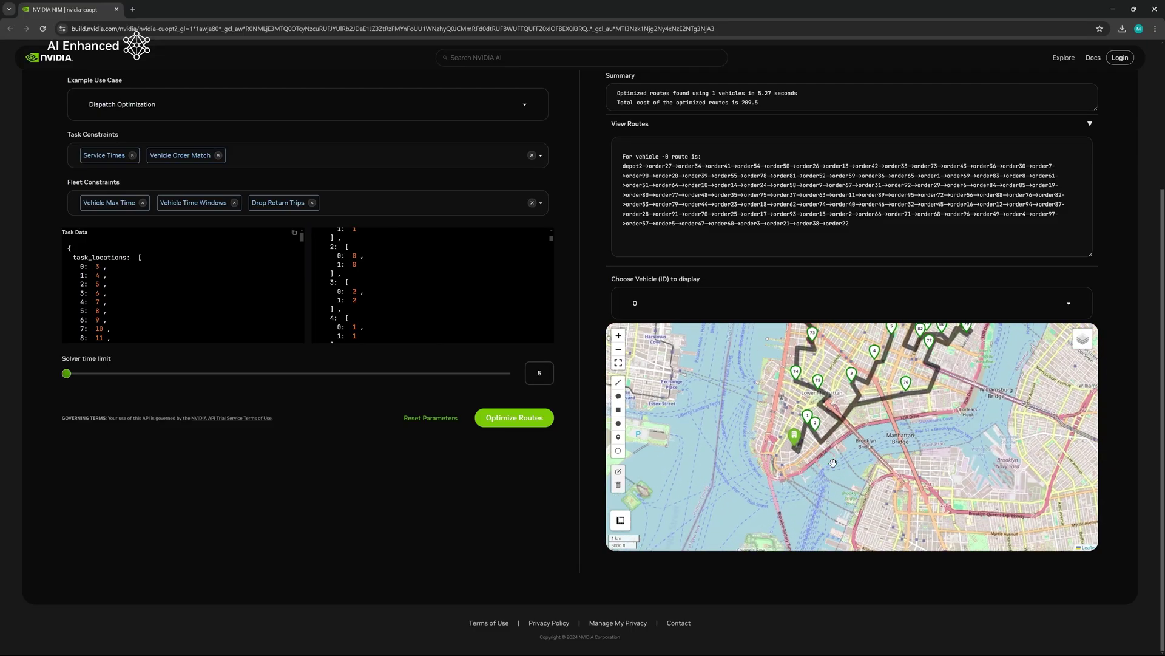
scroll(820, 451, "up", 2)
scroll(803, 443, "up", 1)
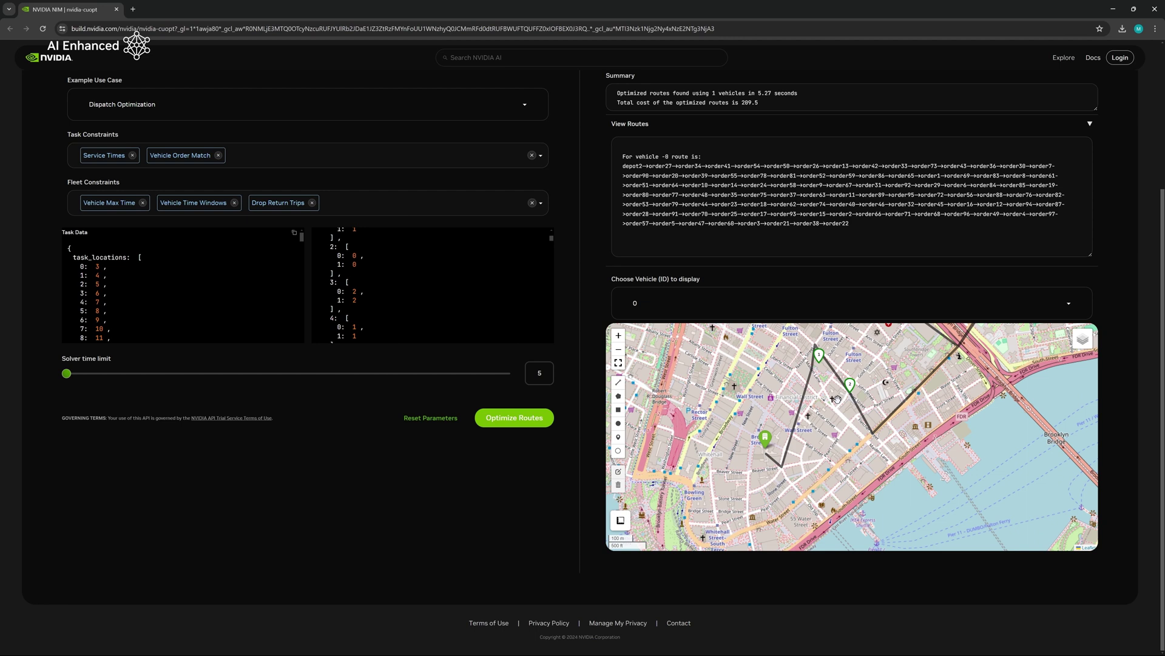
left_click_drag(831, 400, 834, 450)
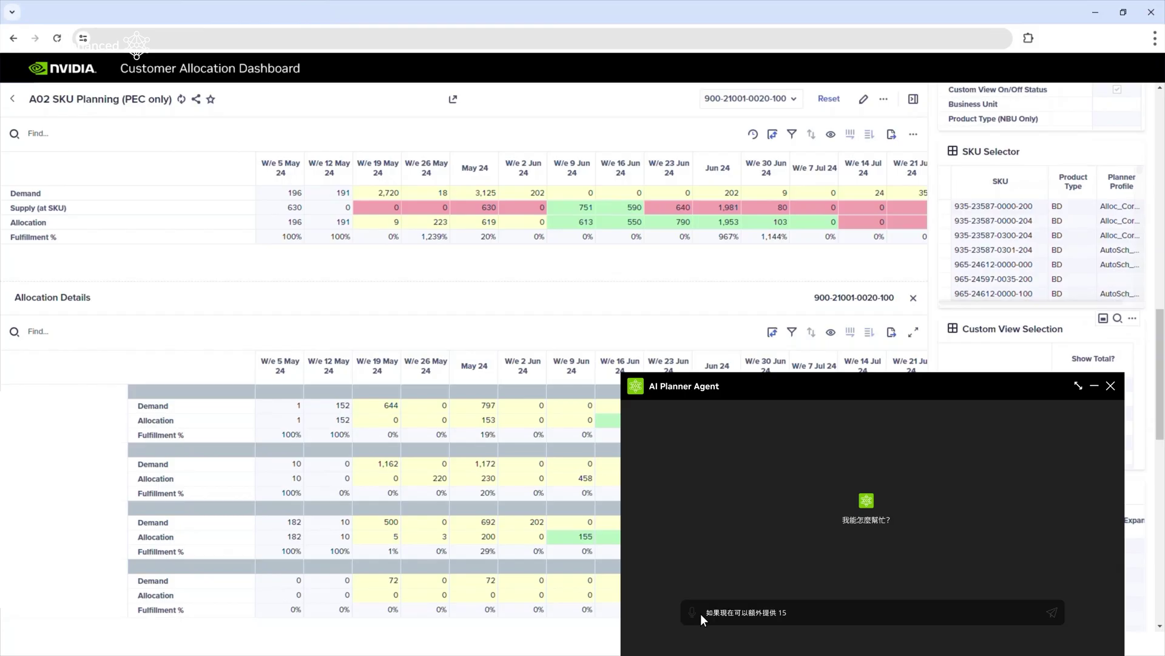
type("00、2050、3200、4500 單位的 NVIDIA Jetson Orin")
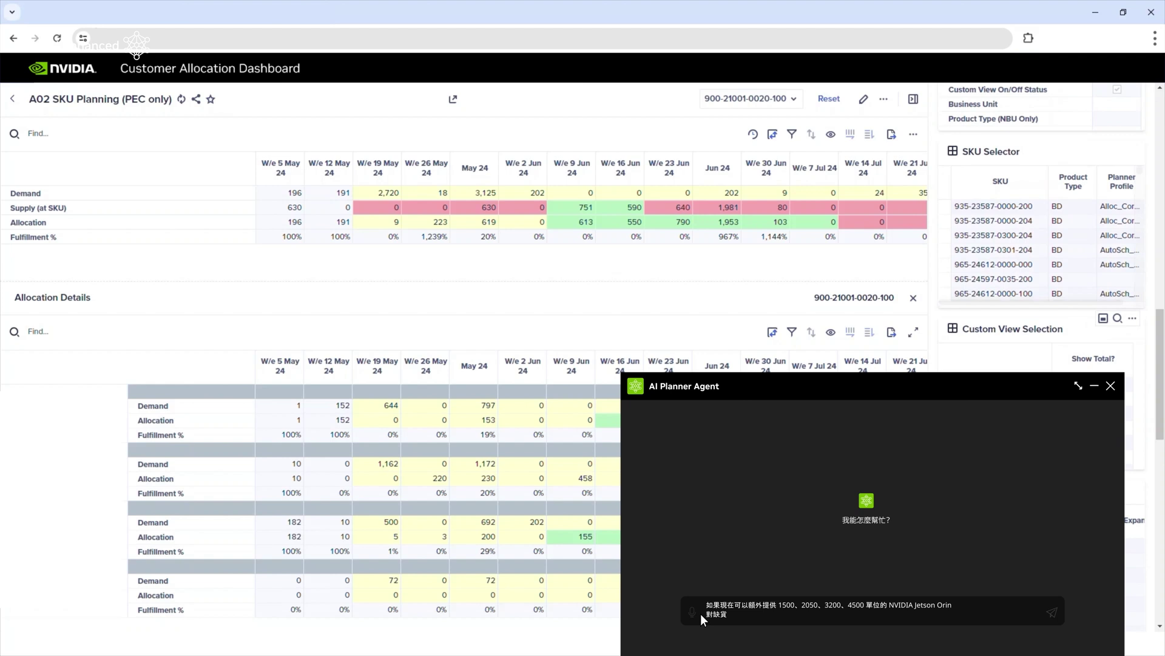
type(" 對缺貨率有什麼影響嗎？")
- Send the question about extra 1500–4500 Jetson Orin units and the shortage rate
left_click(1052, 613)
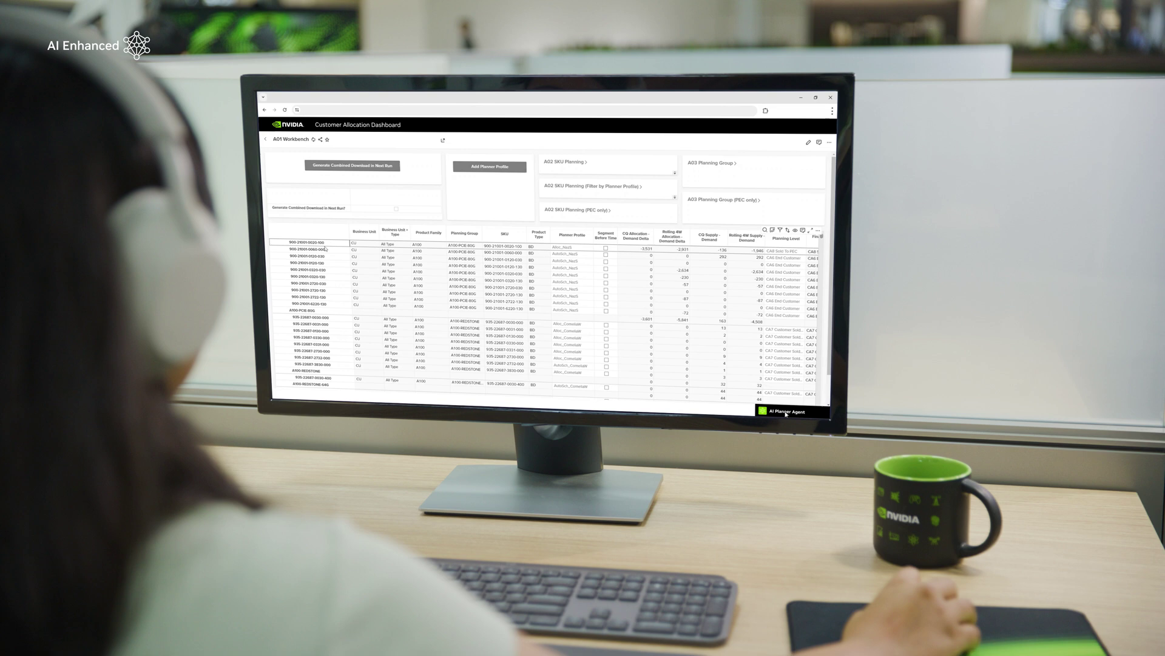
- Open the AI Planner Agent chat from the A01 Workbench
left_click(786, 412)
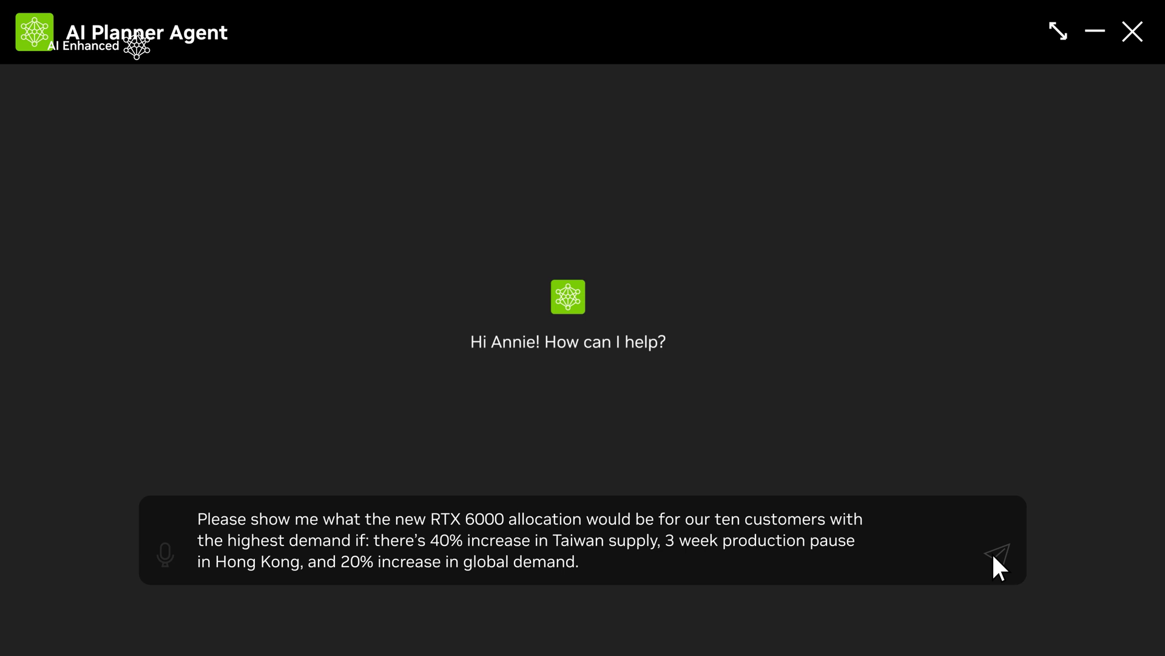
- Send the RTX 6000 top-ten-customer allocation question to the planner agent
left_click(999, 556)
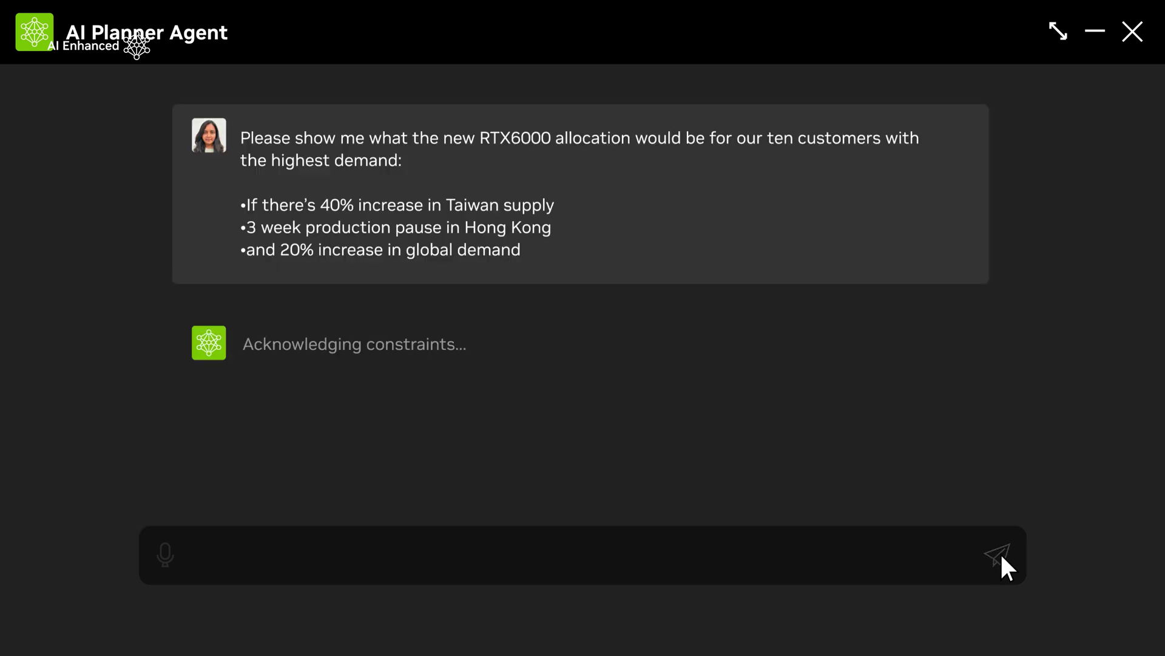